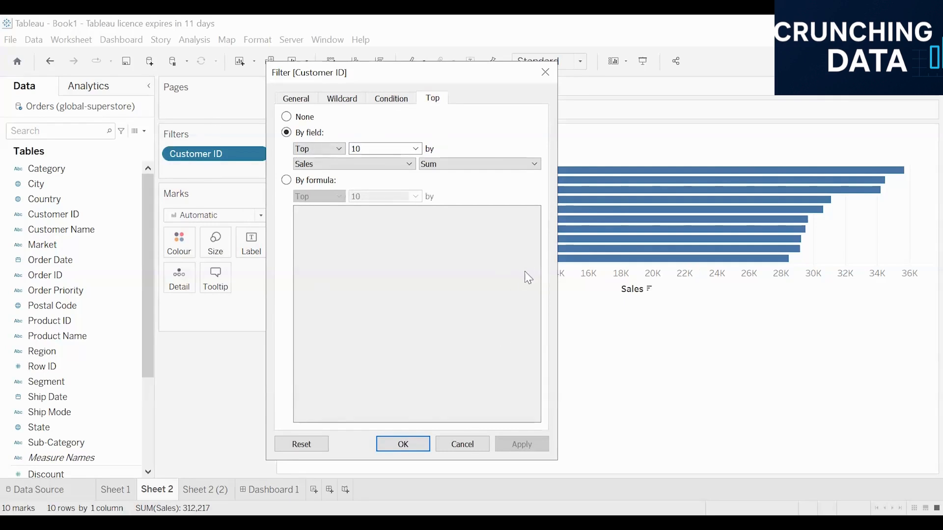
Review the Customer ID filter's general settings, close the dialog, and show the Customer ID filter card on the sheet
left_click(297, 99)
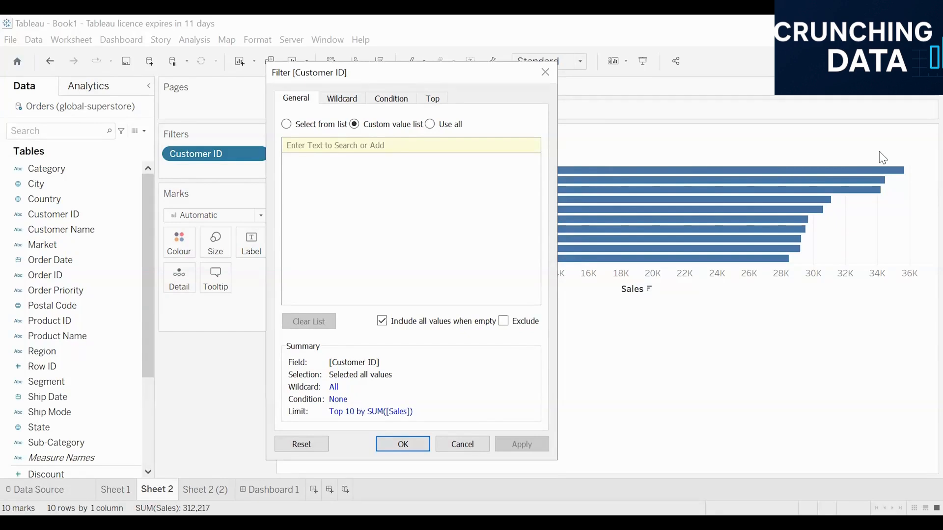
left_click(545, 72)
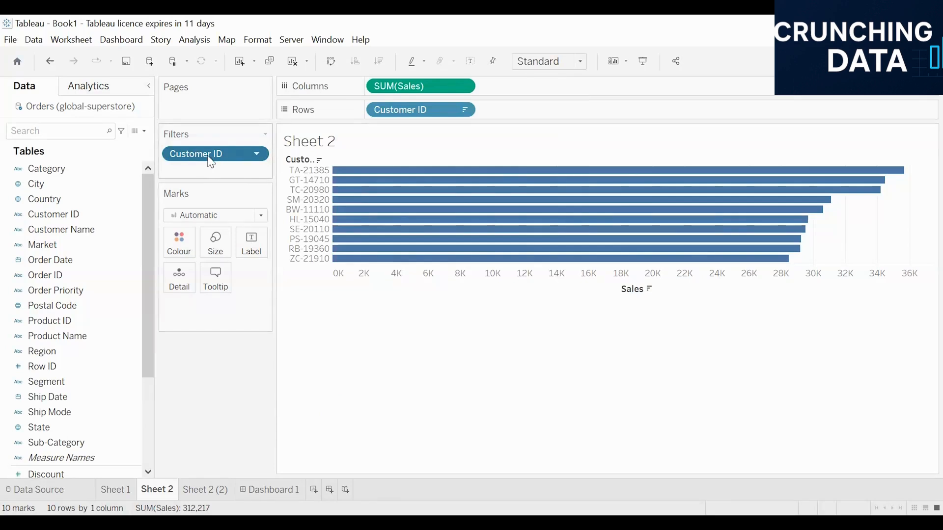
left_click(257, 155)
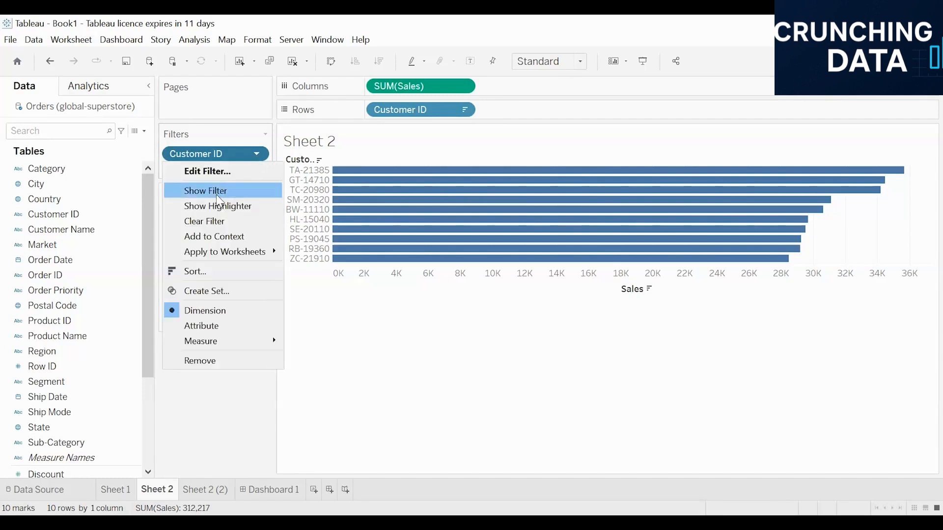
left_click(216, 191)
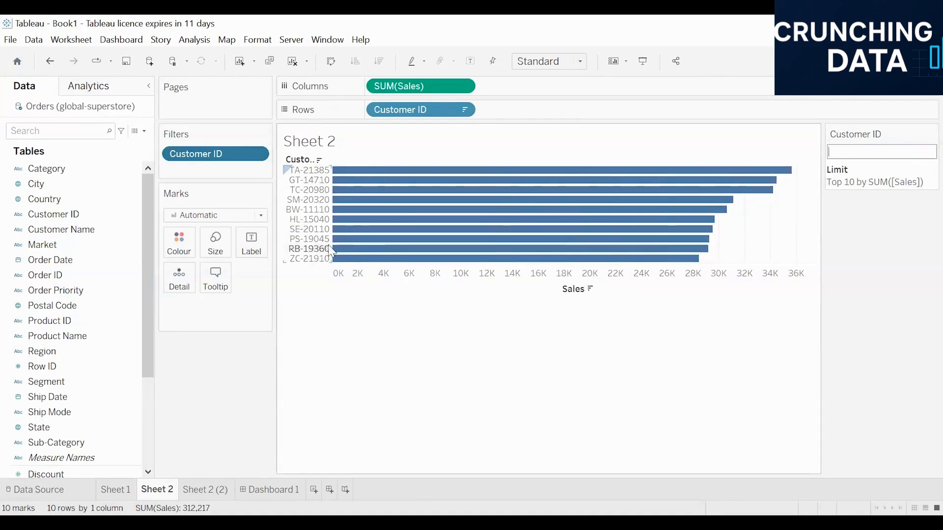
left_click(923, 140)
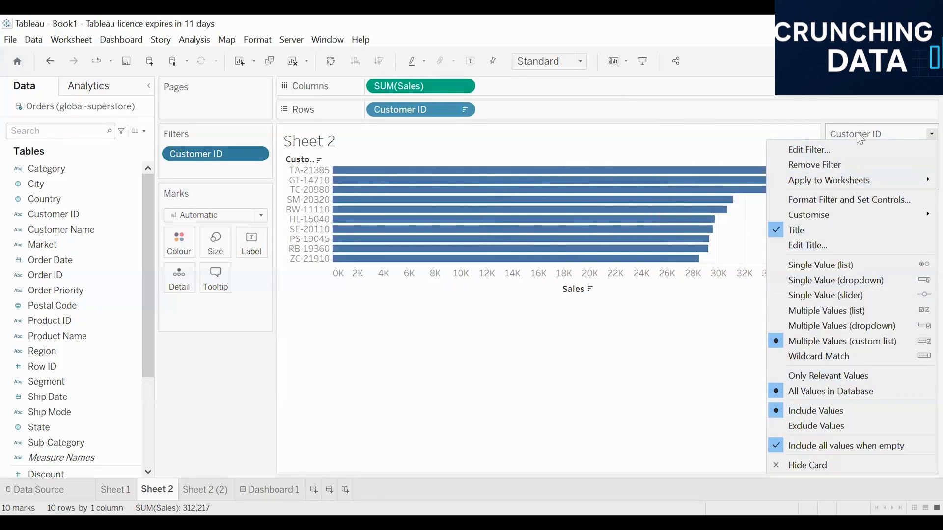
left_click(868, 140)
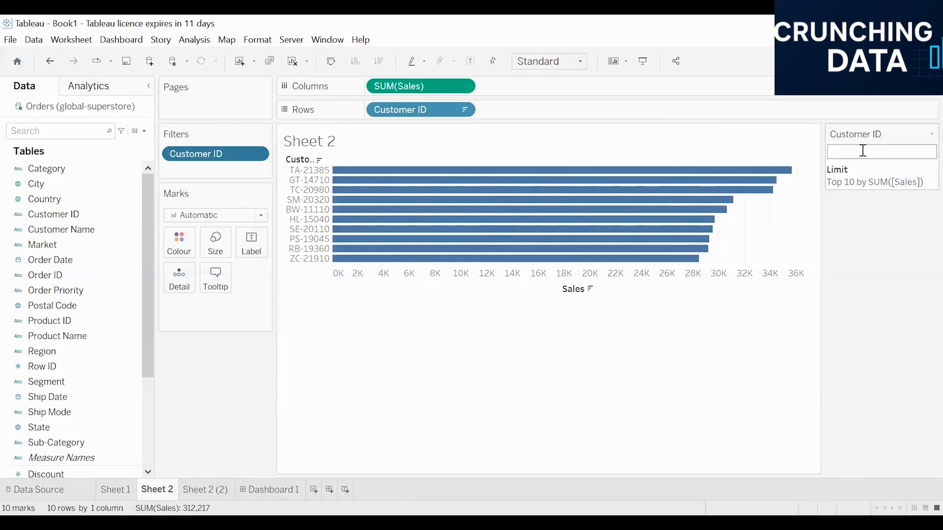
left_click(928, 135)
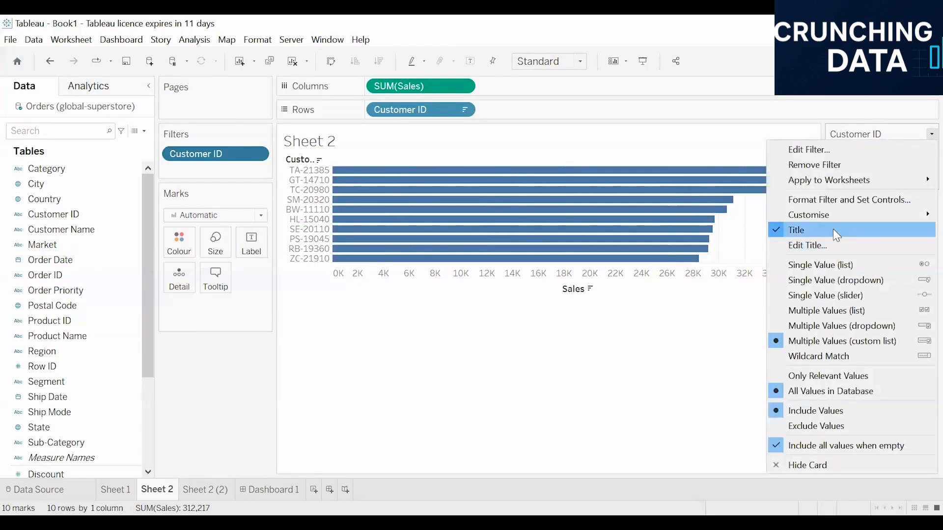
mouse_move(808, 221)
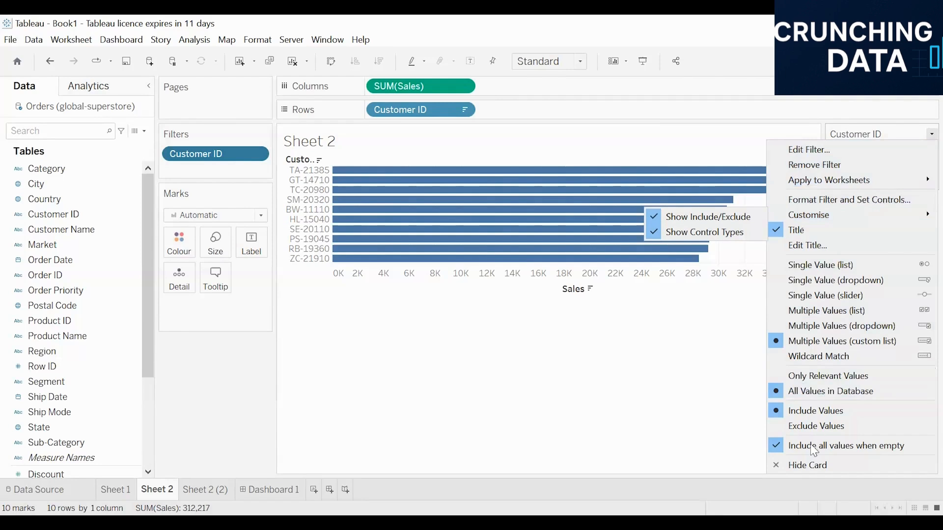
left_click(554, 419)
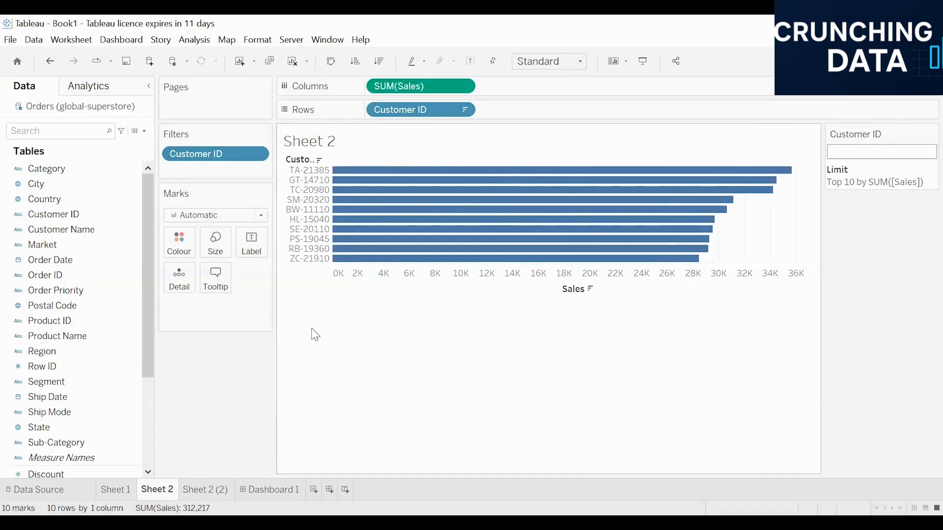
Switch to Sheet 1 and remove the existing Sub-Category filter from the view
left_click(124, 487)
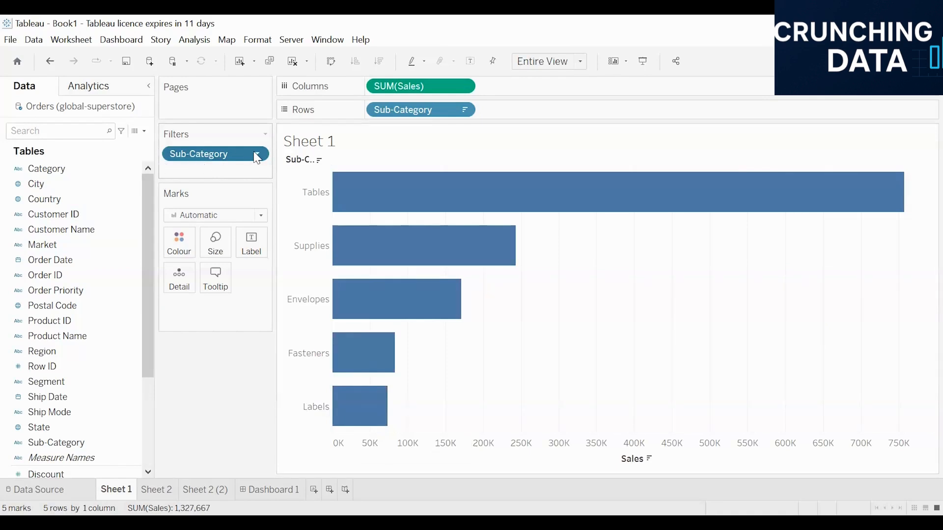
left_click_drag(237, 154, 94, 268)
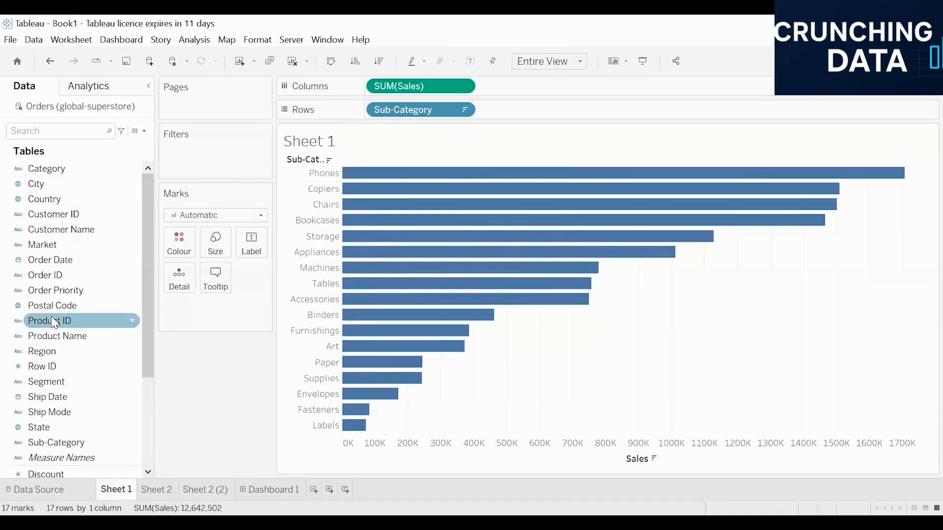
Add Sub-Category as a filter with all values selected and show its filter card on the sheet
left_click_drag(38, 447, 156, 338)
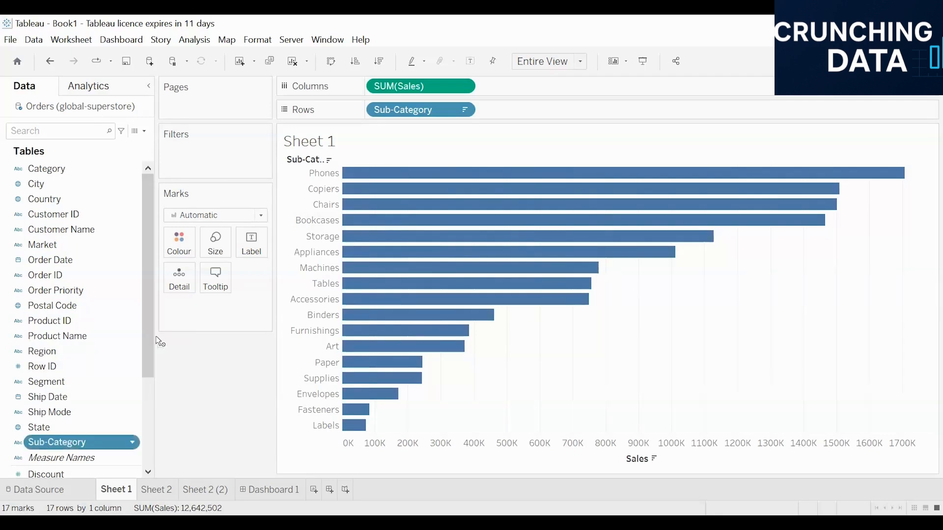
left_click_drag(181, 146, 181, 147)
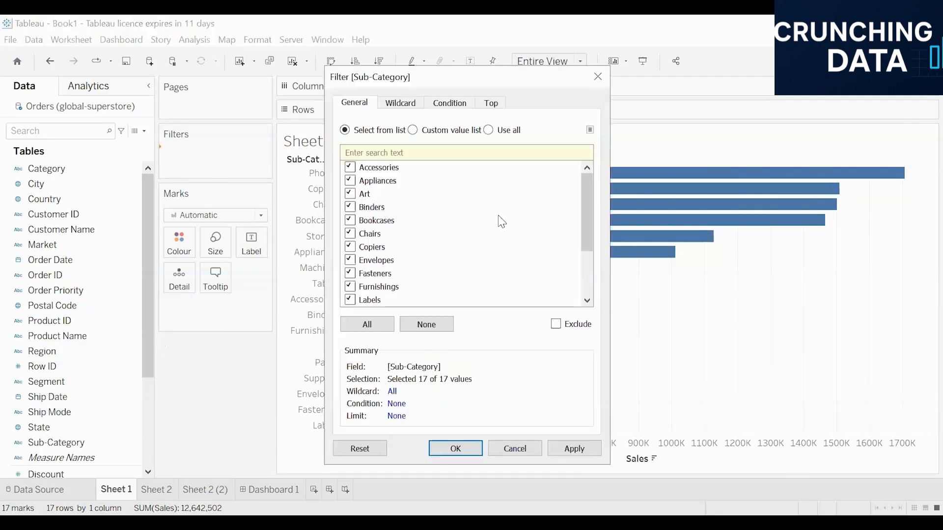
left_click(459, 448)
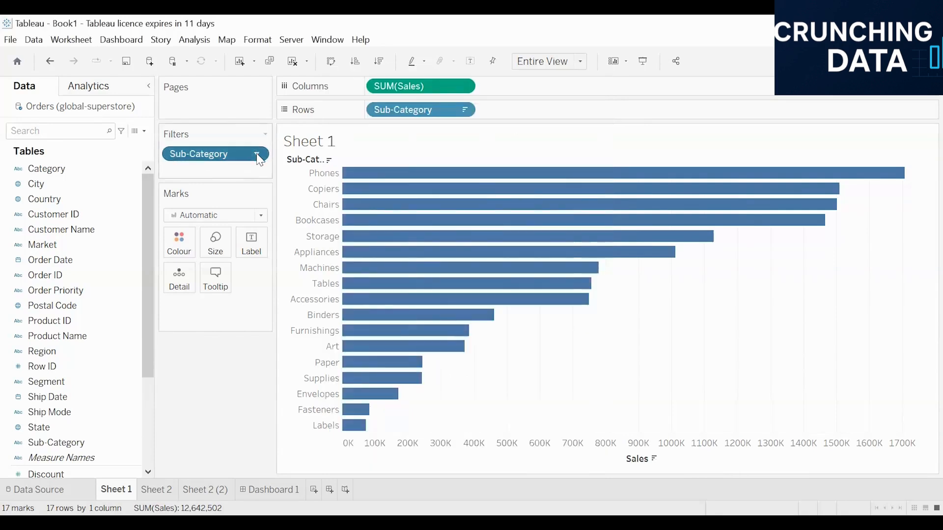
left_click(258, 154)
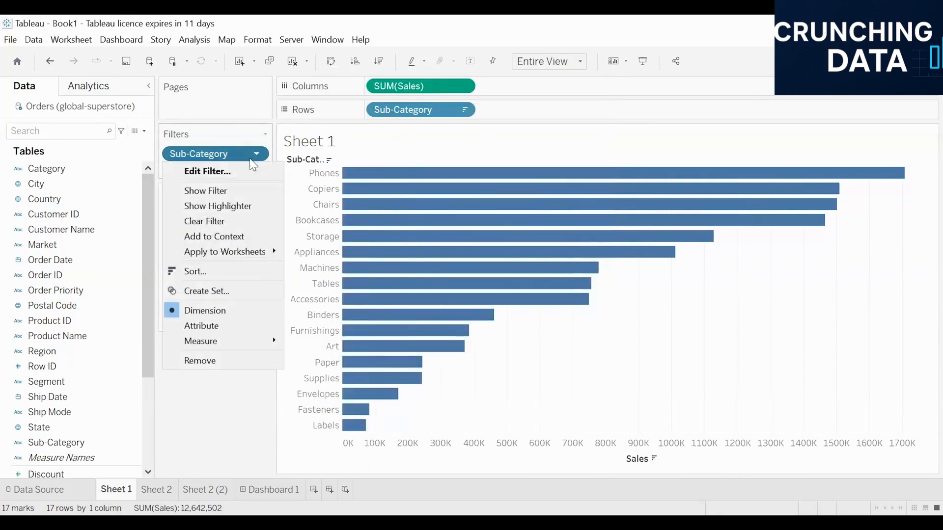
left_click(220, 192)
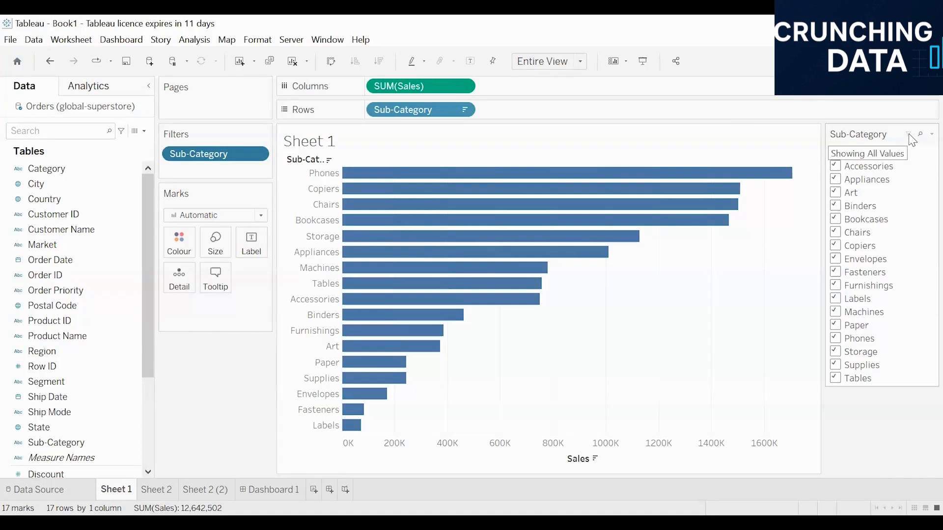
Uncheck Accessories and Appliances on the Sub-Category filter card, then restore all values
left_click(836, 167)
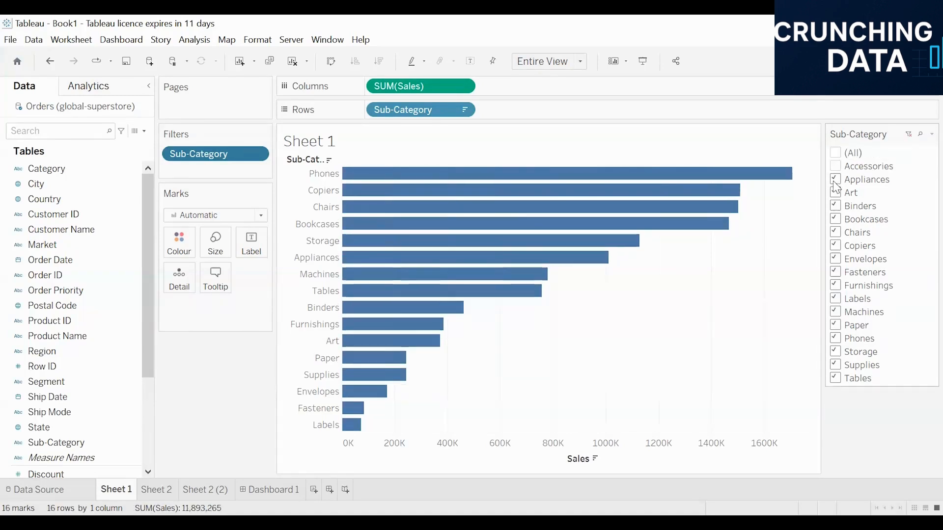
left_click(835, 180)
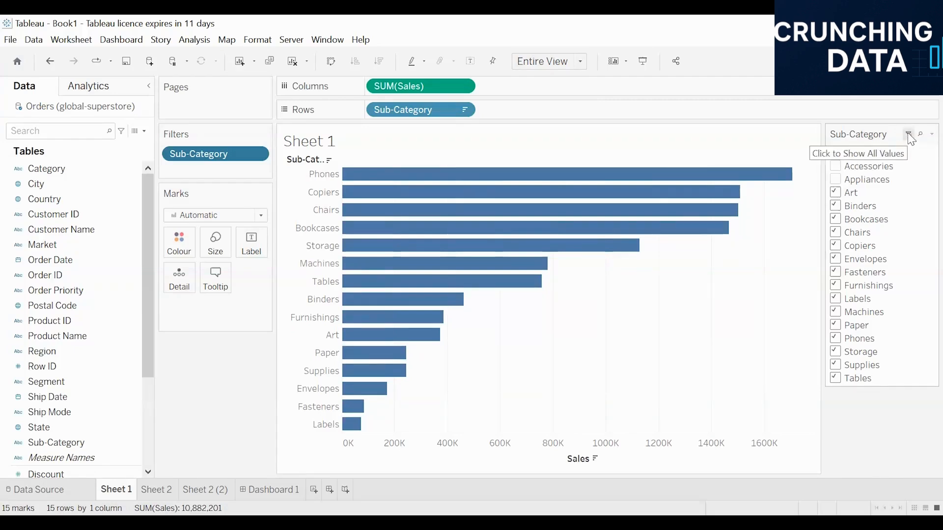
left_click(908, 134)
left_click(838, 154)
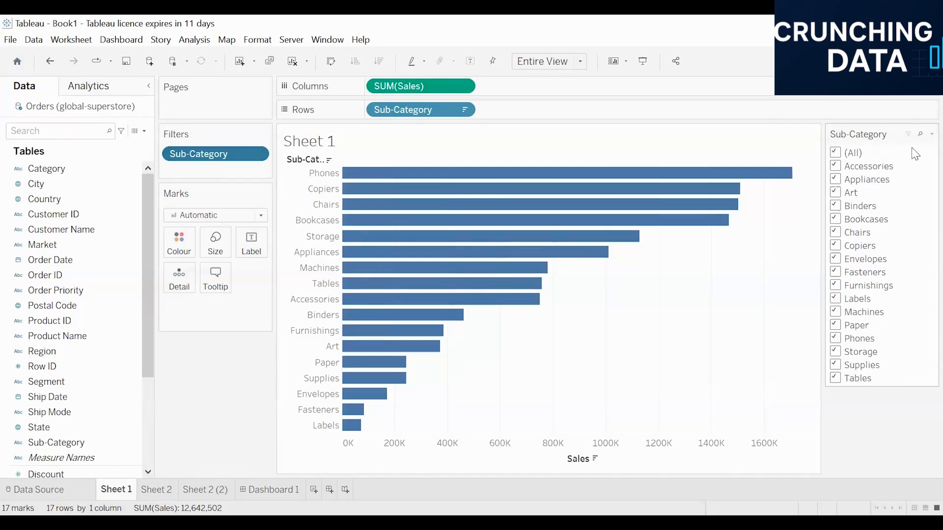
Search the Sub-Category filter card for tables, then clear the search
left_click(921, 135)
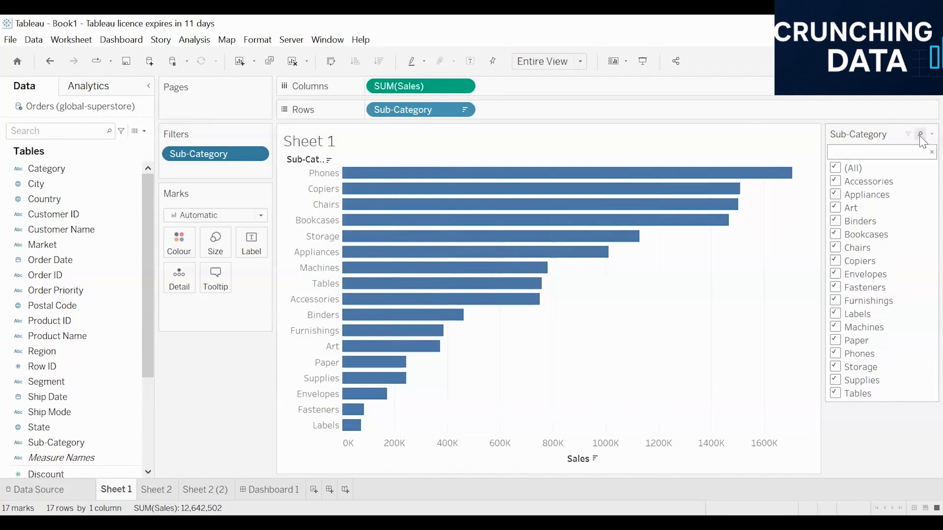
type("tables")
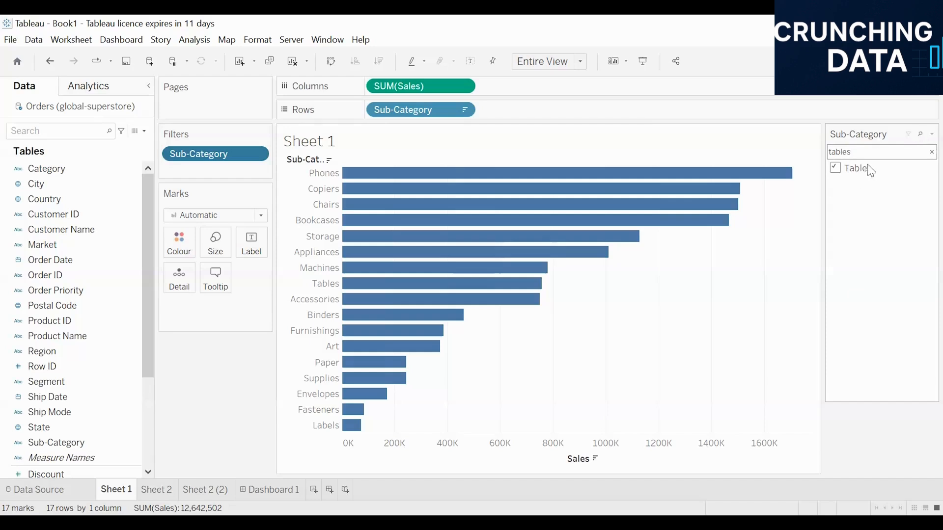
left_click(931, 152)
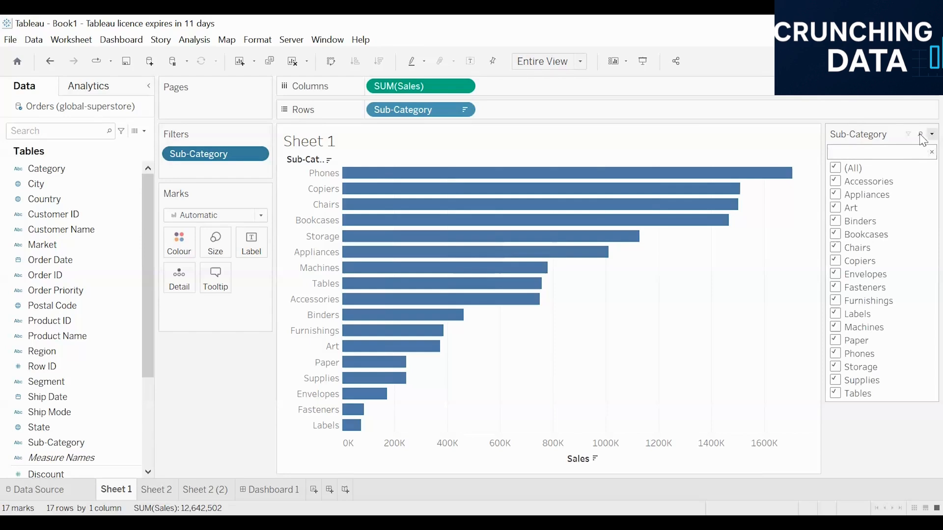
left_click(931, 134)
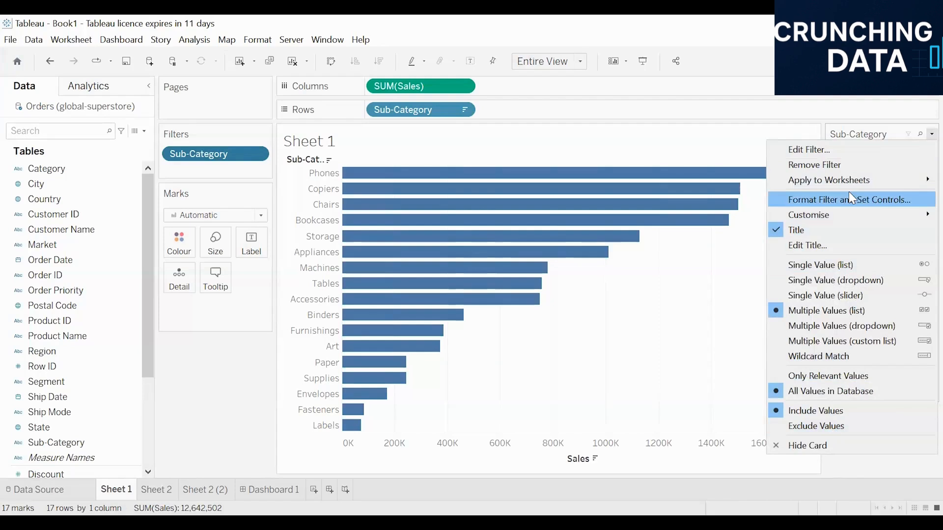
mouse_move(811, 218)
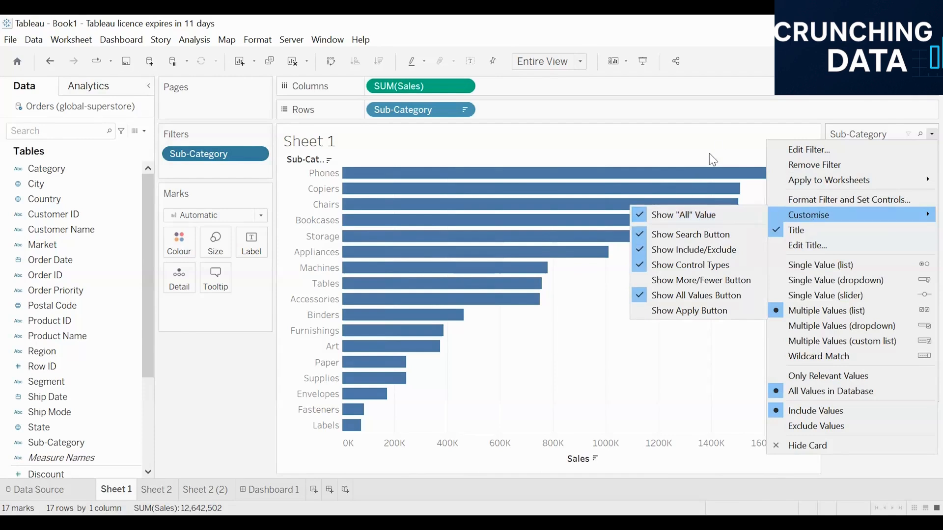
left_click(724, 149)
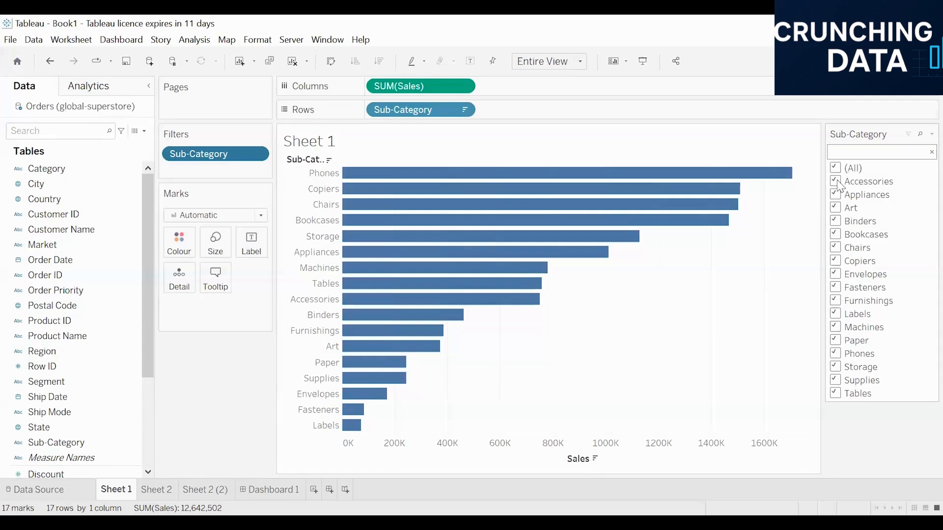
Uncheck Accessories and a few other sub-categories on the filter card, then reselect (All)
left_click(837, 182)
left_click(836, 221)
left_click(835, 248)
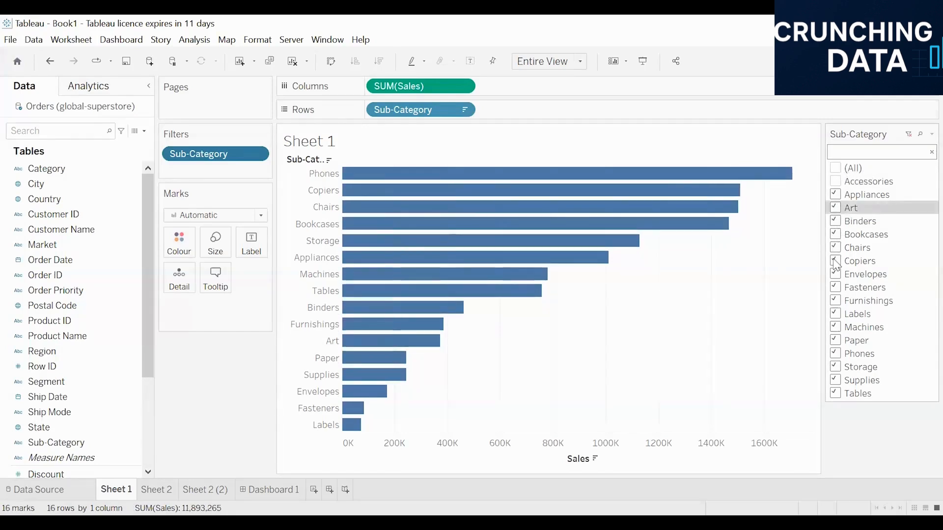
left_click(837, 169)
Hide the (All) option on the Sub-Category filter card
mouse_move(364, 176)
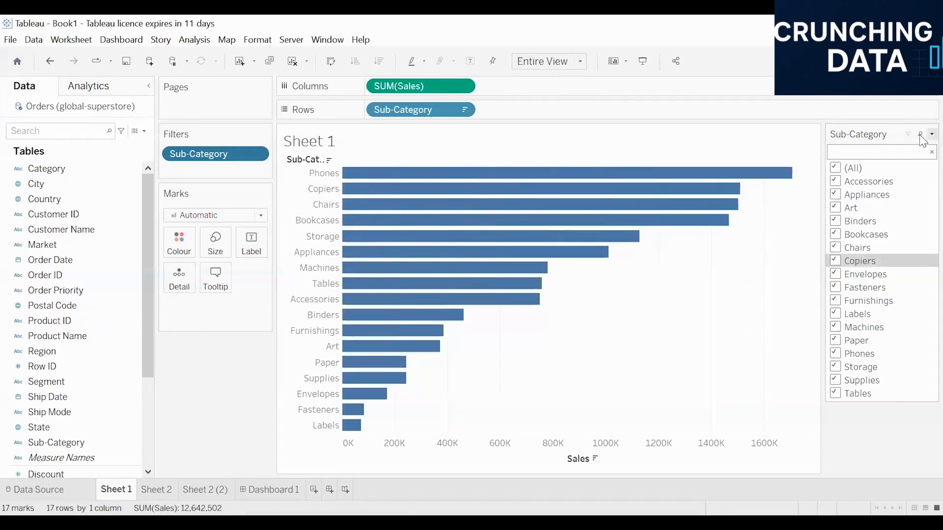
left_click(932, 134)
mouse_move(815, 217)
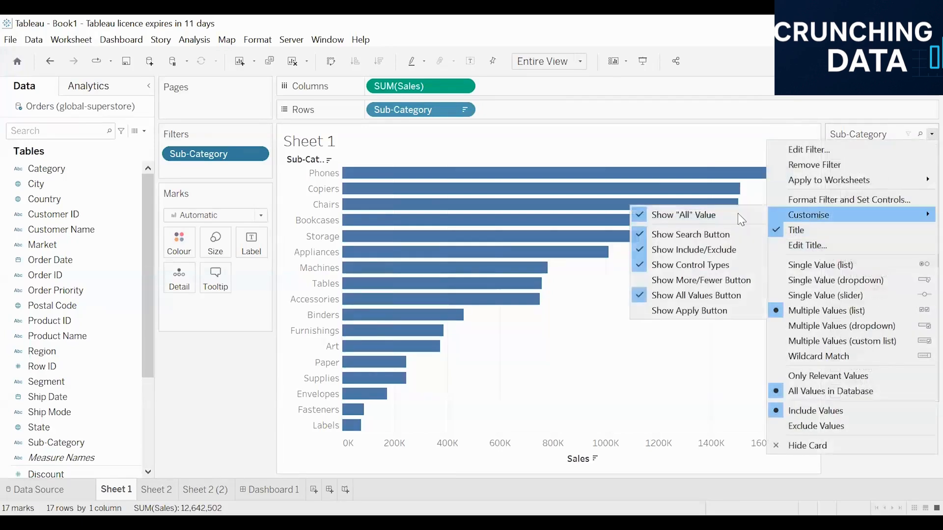
left_click(637, 215)
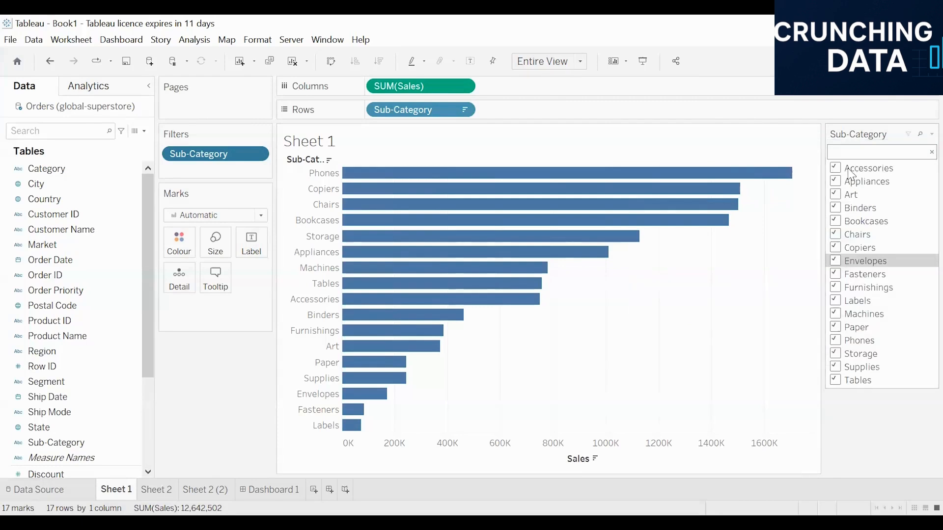
Show the (All) option on the Sub-Category filter card again
left_click(932, 134)
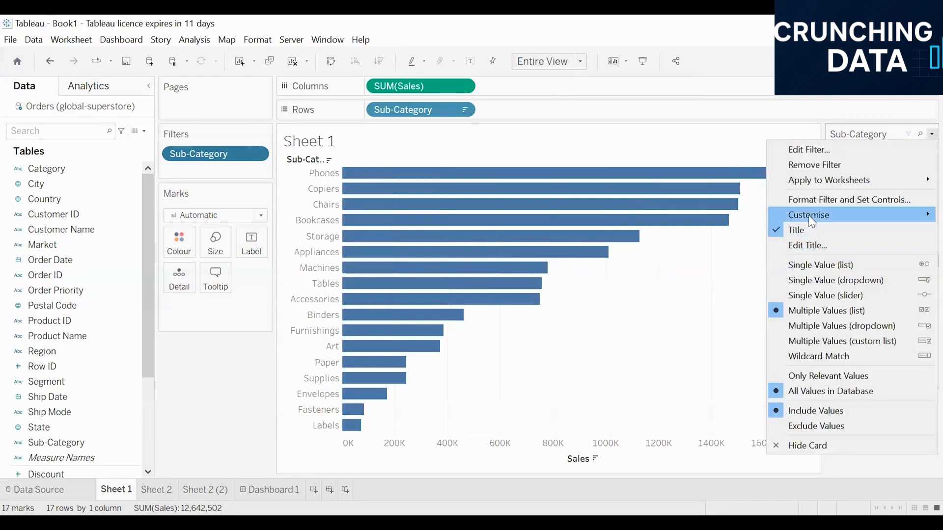
mouse_move(809, 215)
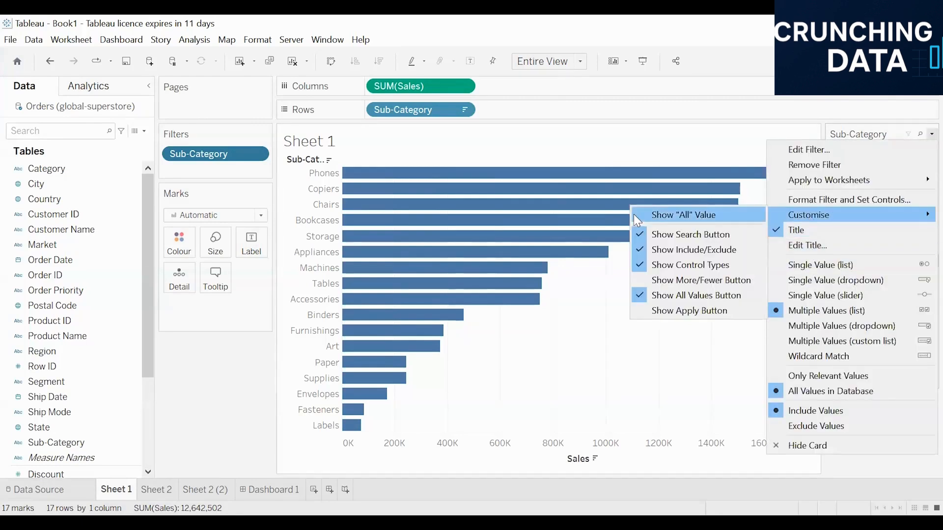
left_click(634, 214)
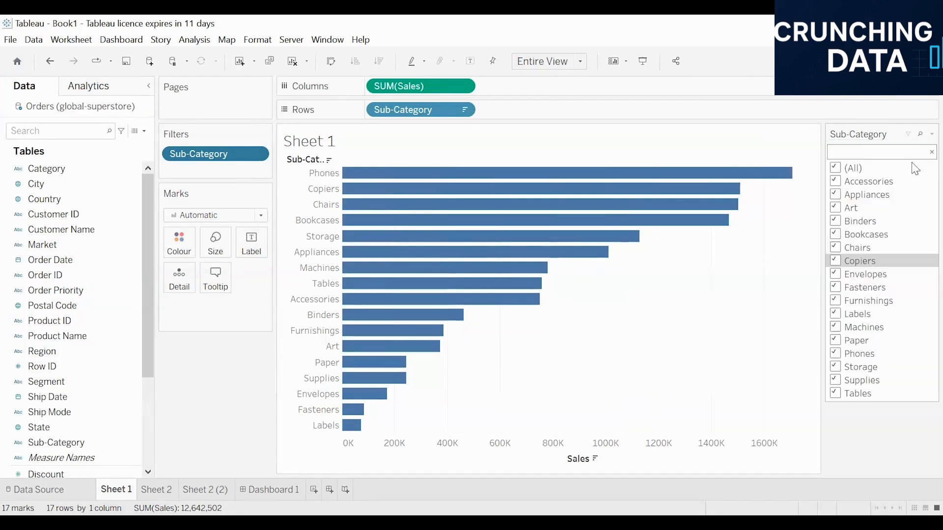
Hide the search button on the Sub-Category filter card
left_click(932, 134)
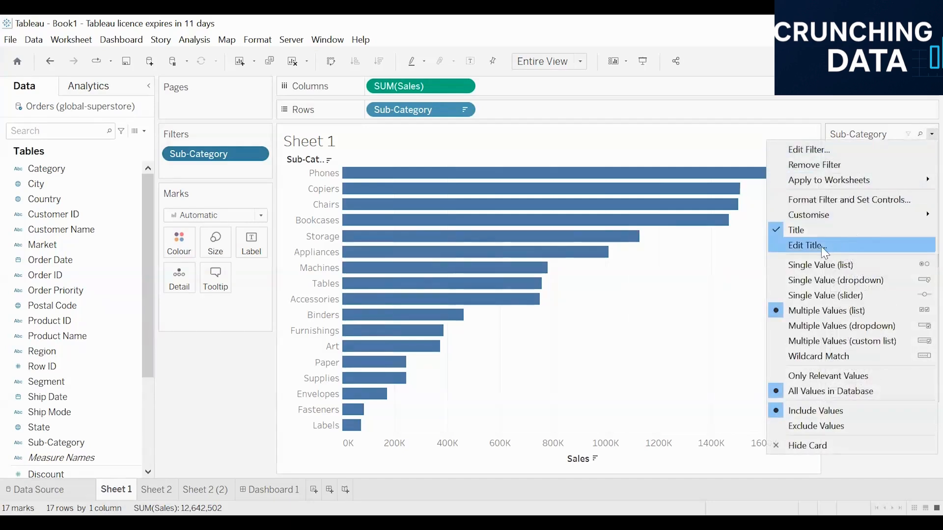
mouse_move(806, 215)
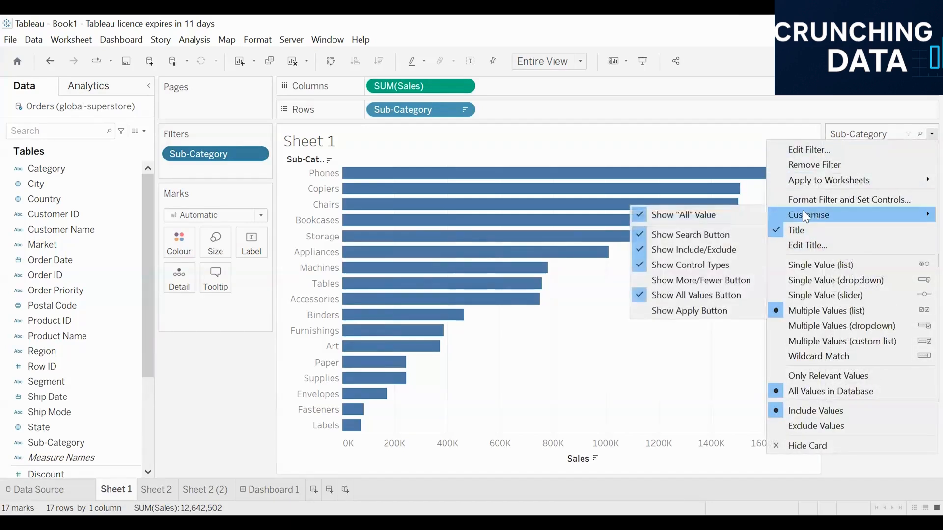
left_click(639, 235)
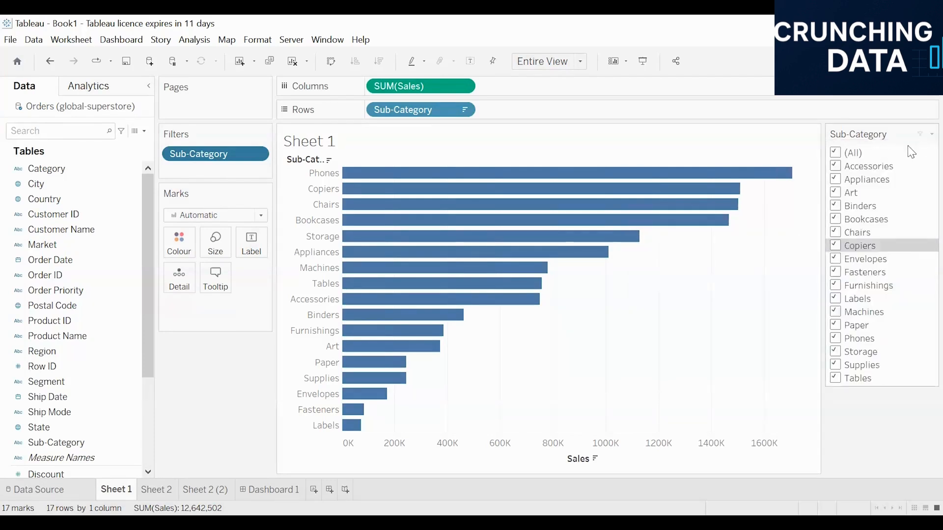
Show the search button on the Sub-Category filter card again
left_click(932, 134)
mouse_move(791, 216)
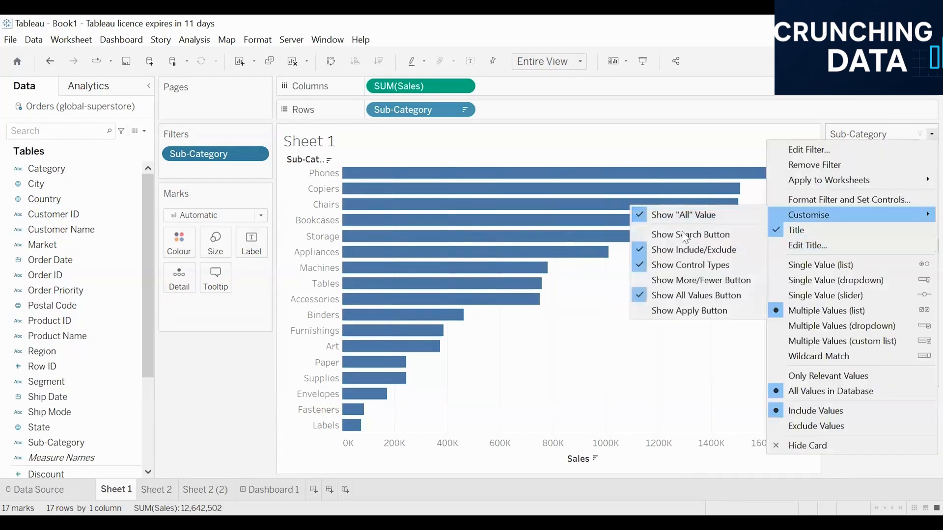
left_click(641, 233)
Hide the include/exclude option on the Sub-Category filter card
left_click(932, 134)
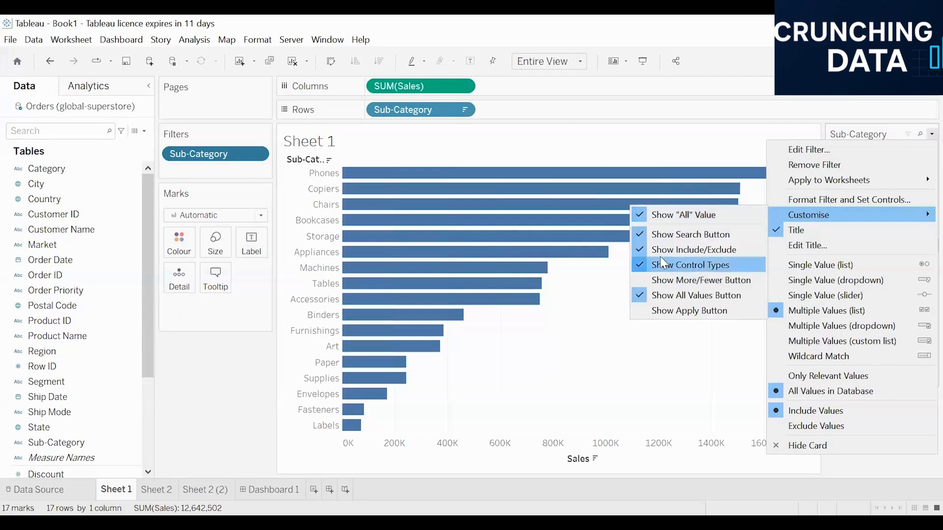
left_click(922, 140)
Hide the control types options on the Sub-Category filter card
left_click(932, 134)
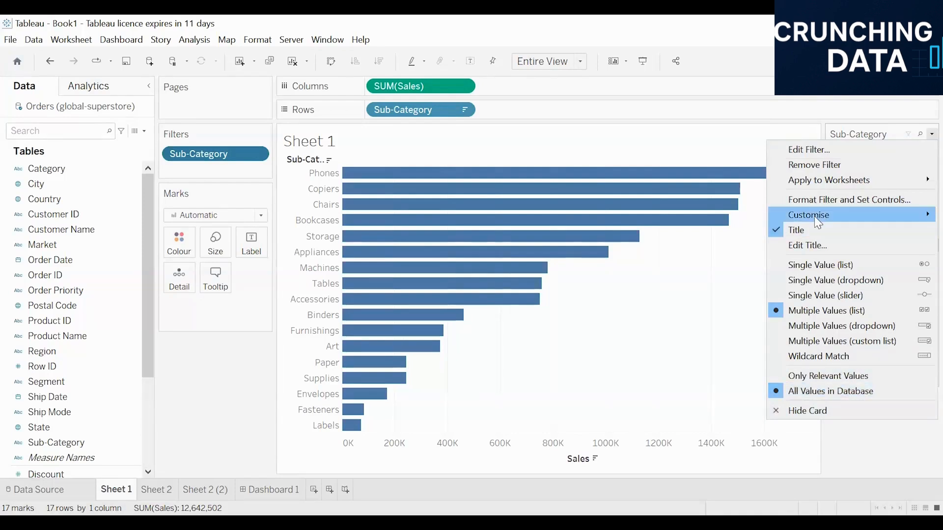
mouse_move(814, 216)
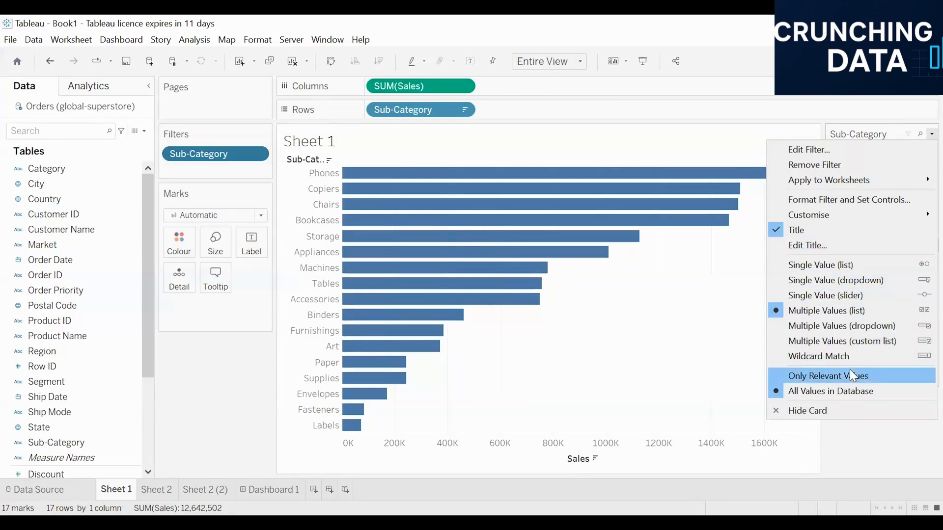
mouse_move(857, 226)
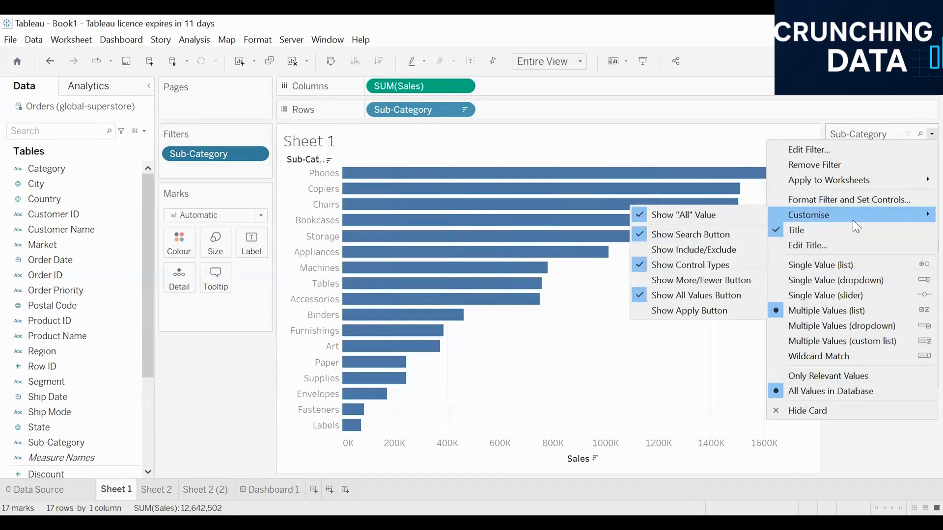
left_click(642, 261)
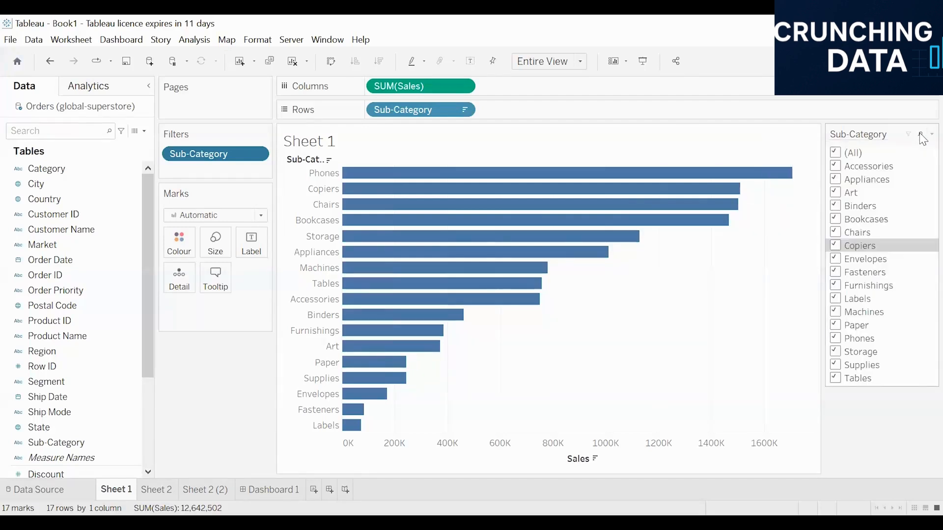
Show the Apply button on the Sub-Category filter card
left_click(931, 134)
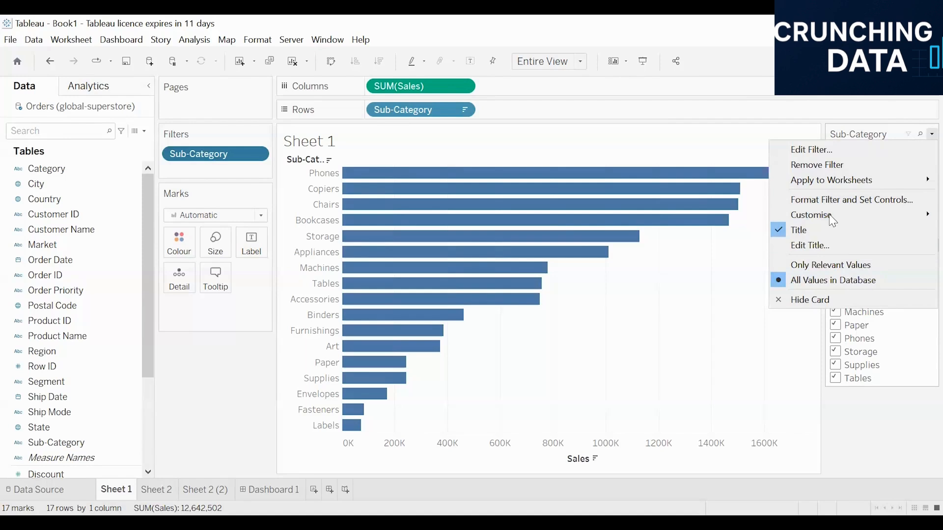
mouse_move(833, 221)
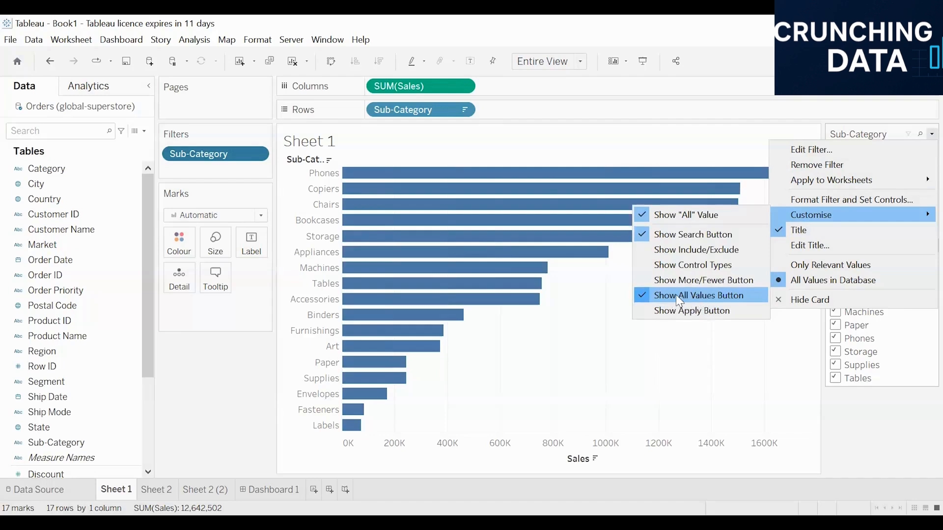
left_click(646, 311)
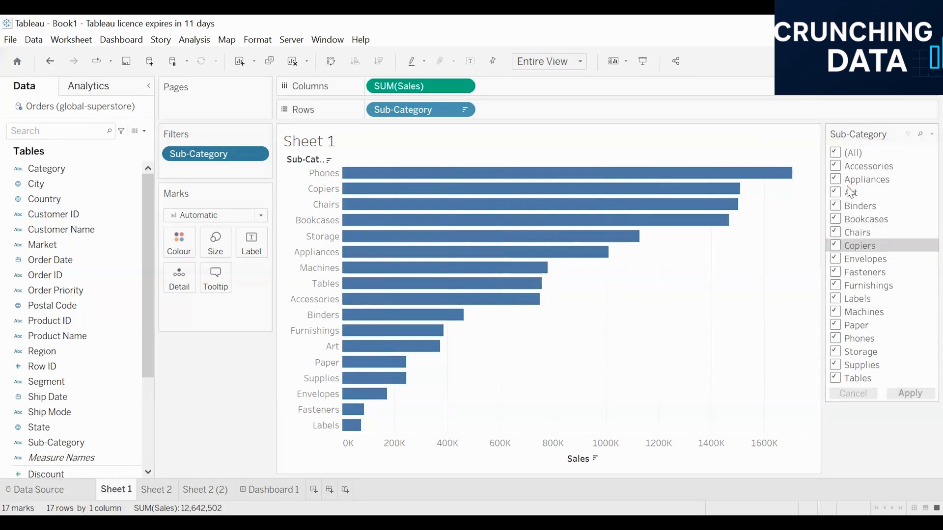
Uncheck Accessories and Art on the filter card and apply the selection
left_click(846, 171)
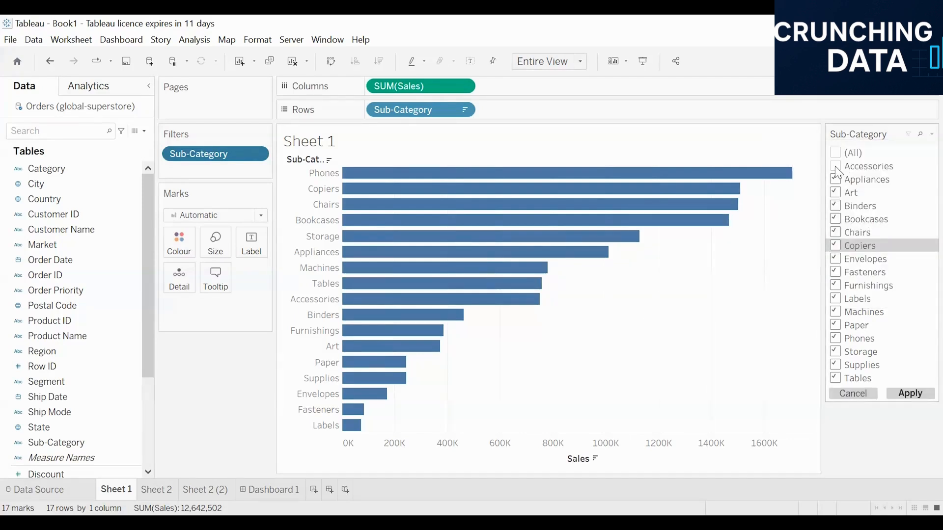
left_click(837, 193)
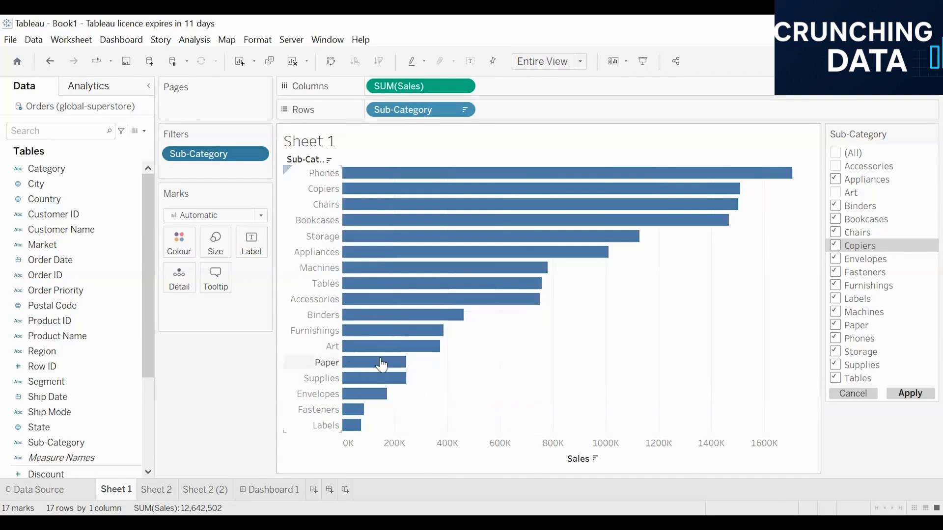
mouse_move(386, 356)
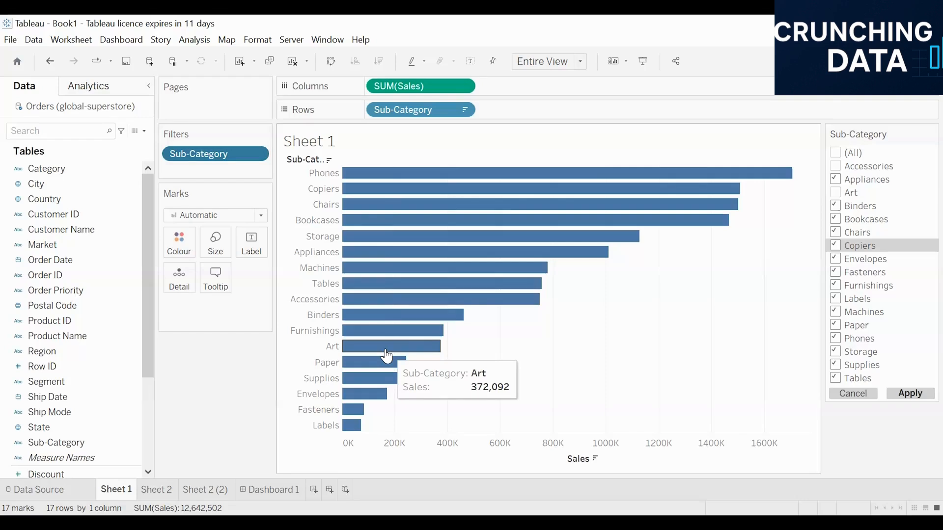
left_click(910, 396)
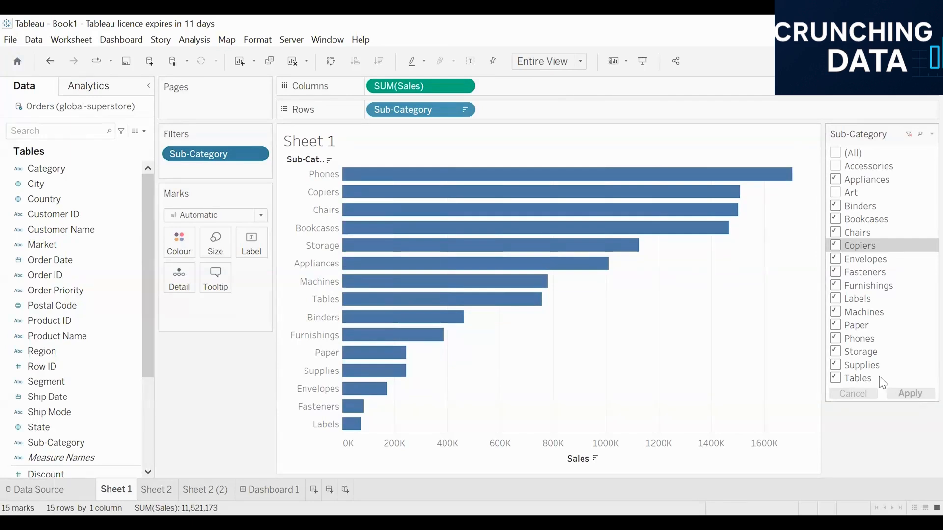
Check Art again on the filter card and apply the selection
mouse_move(387, 177)
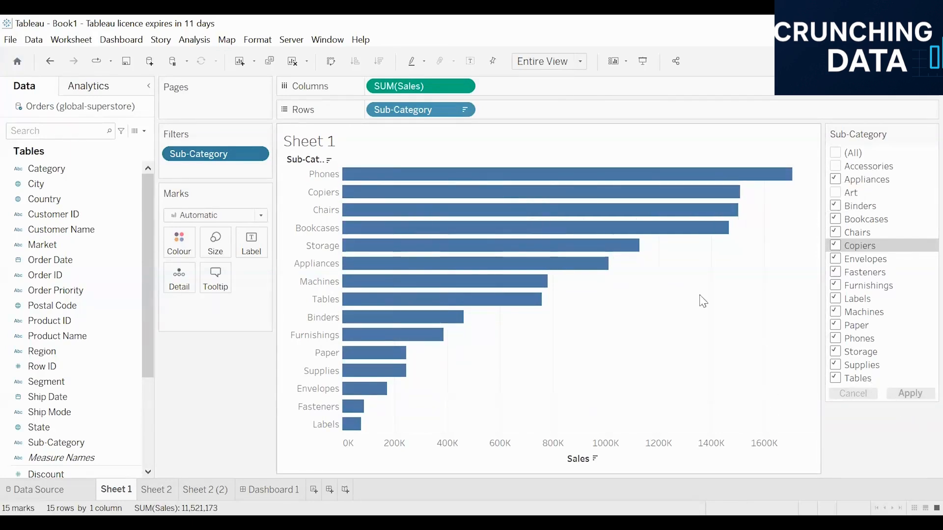
left_click(836, 193)
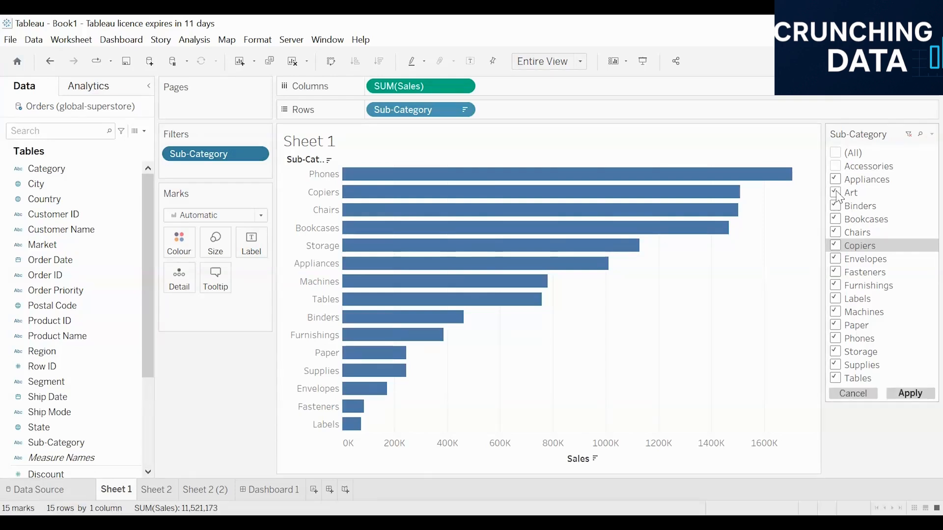
left_click(921, 396)
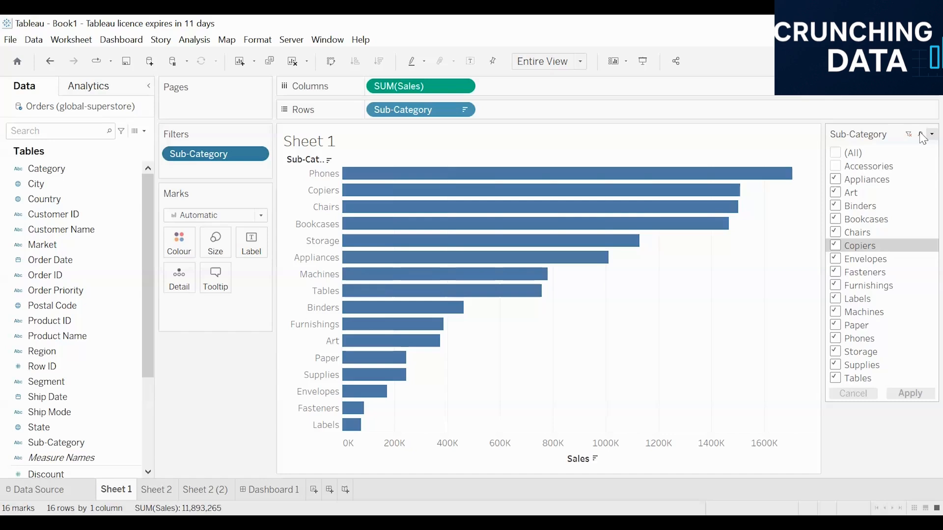
Select only Copiers and Phones on the filter card and apply the selection
left_click(931, 135)
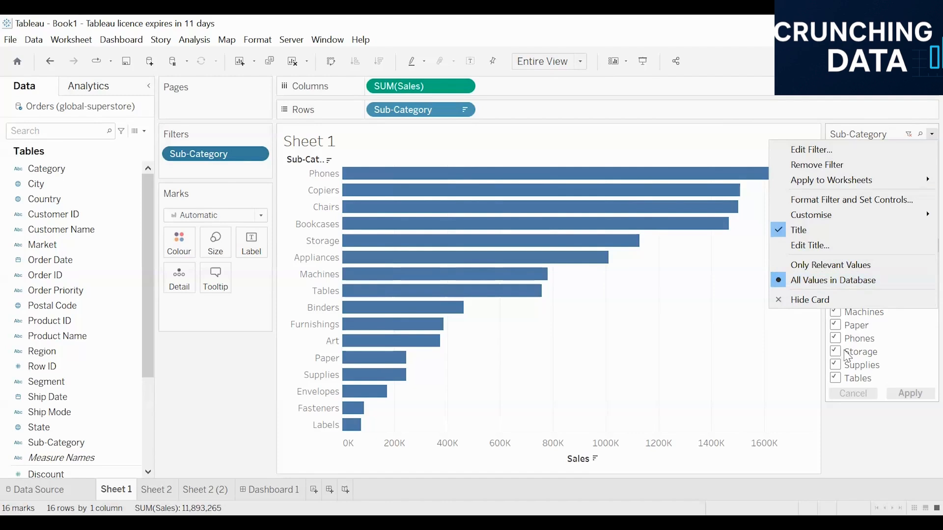
left_click(837, 365)
left_click(835, 365)
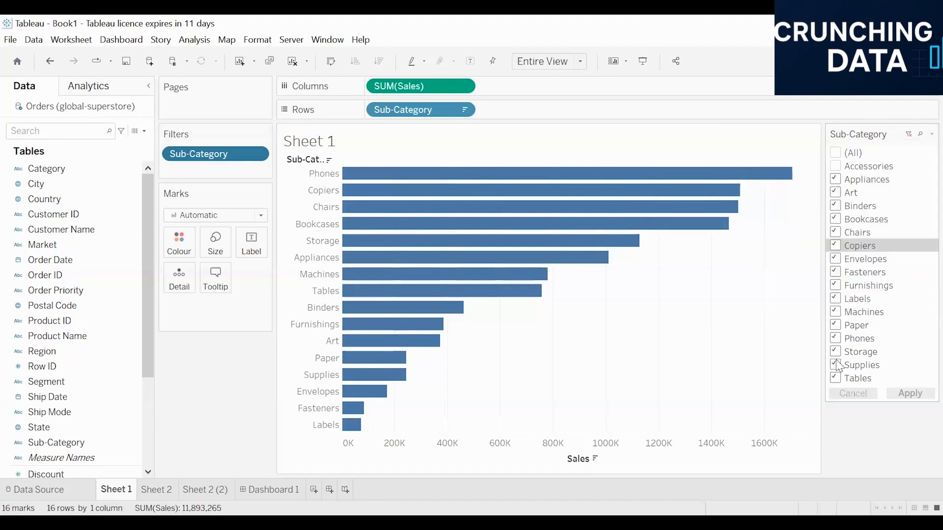
left_click(835, 153)
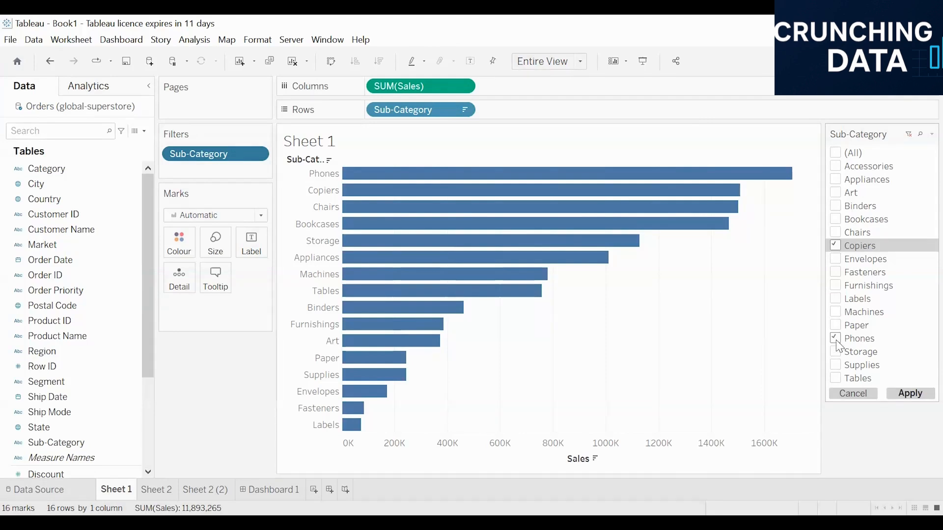
left_click(913, 395)
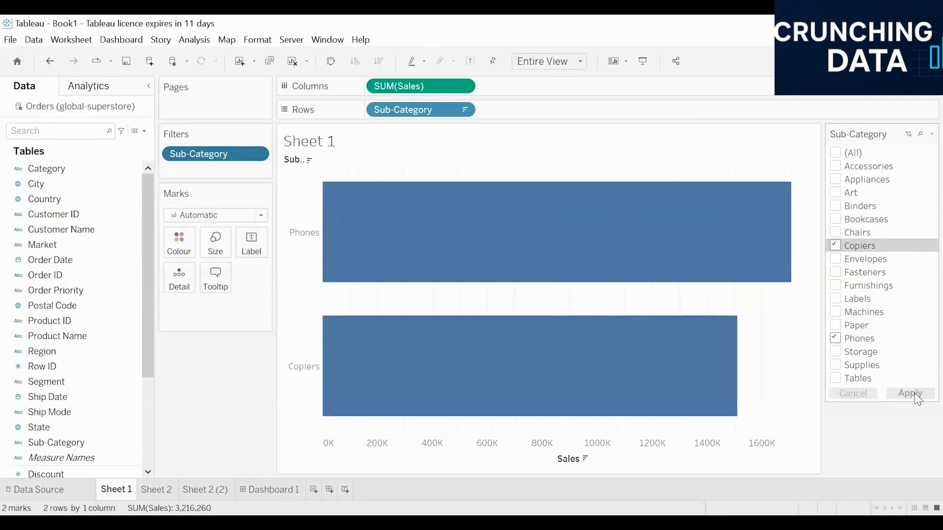
Add Envelopes, Art, Binders, Bookcases and Chairs to the filter selection and apply it
left_click(834, 262)
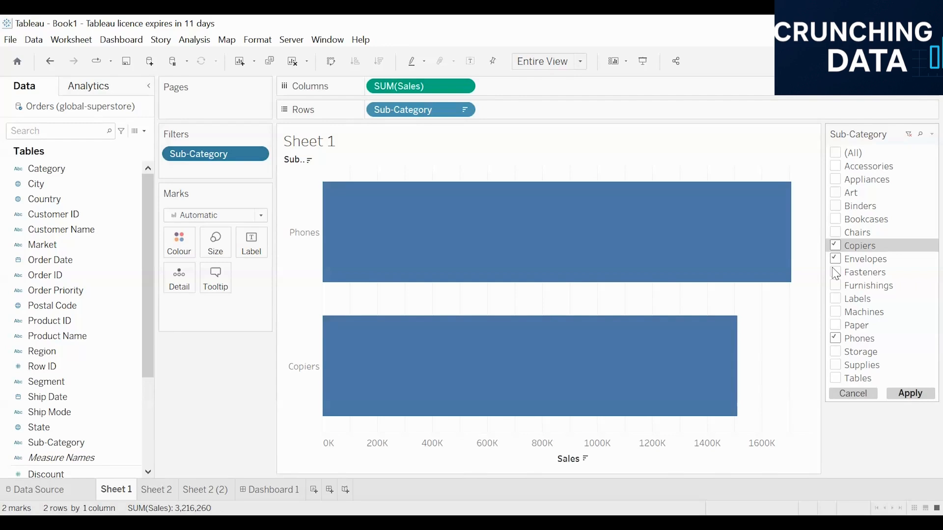
left_click(841, 193)
left_click(838, 206)
left_click(841, 220)
left_click(839, 232)
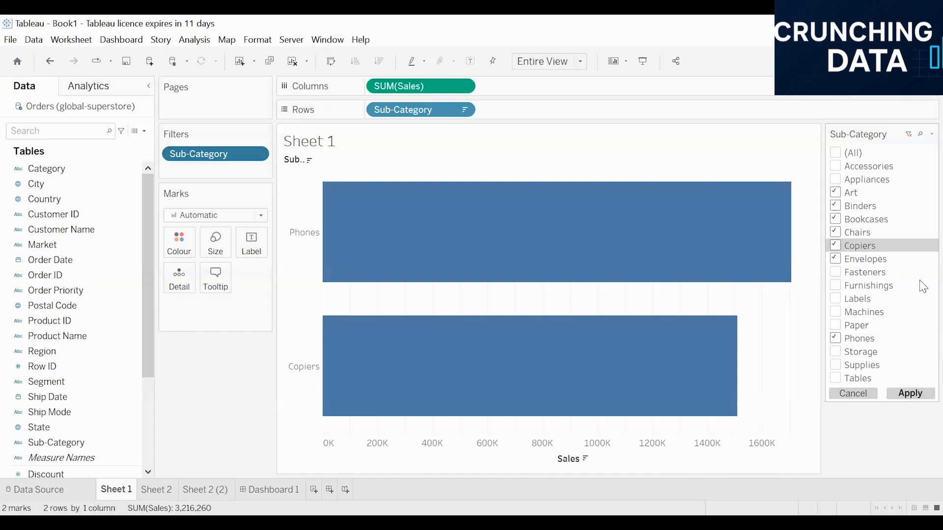
left_click(910, 395)
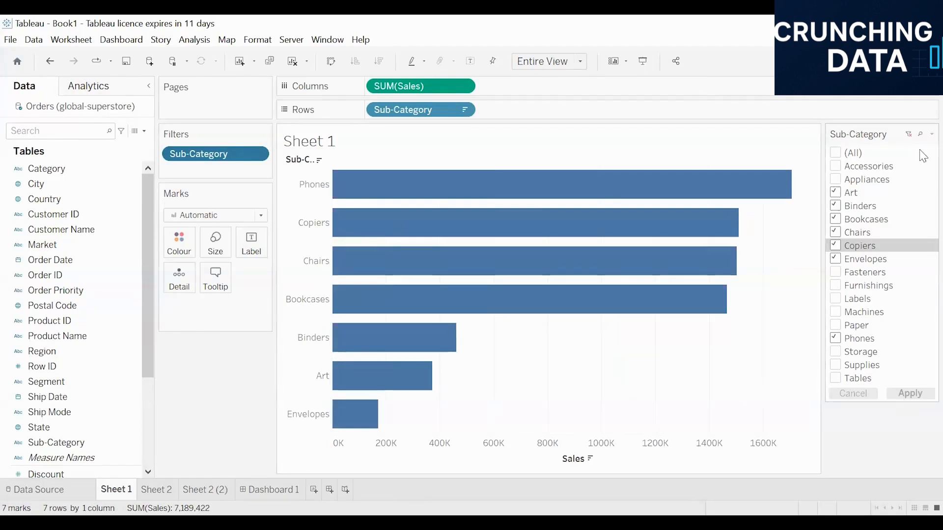
Rename the Sub-Category filter card's title to "choose subcategory"
left_click(931, 135)
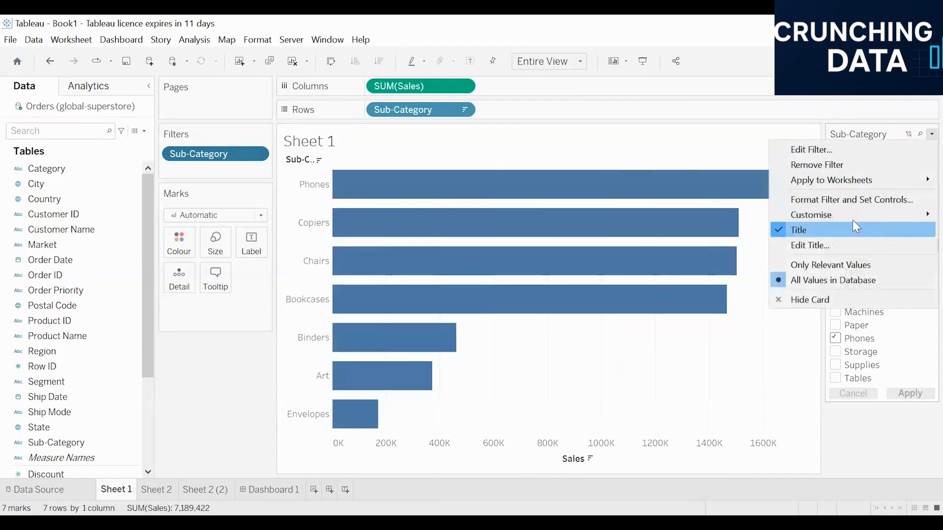
mouse_move(825, 216)
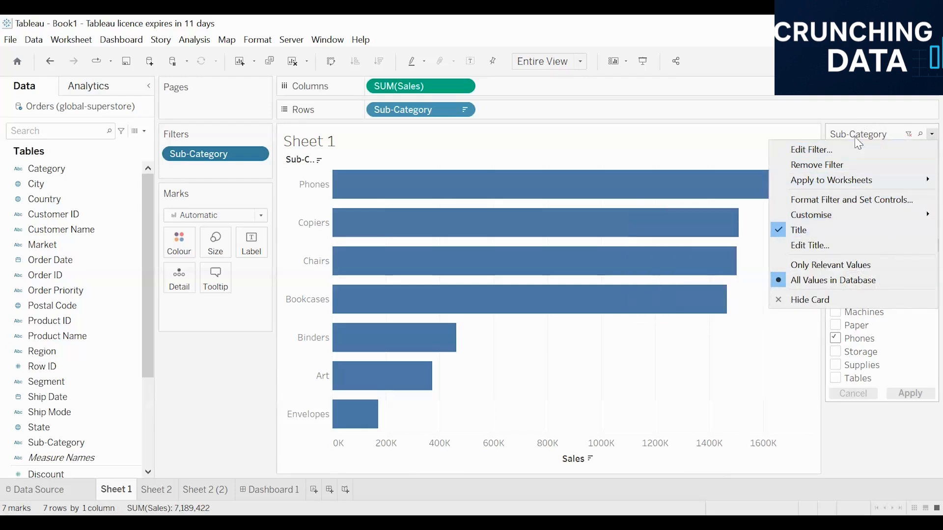
left_click(801, 245)
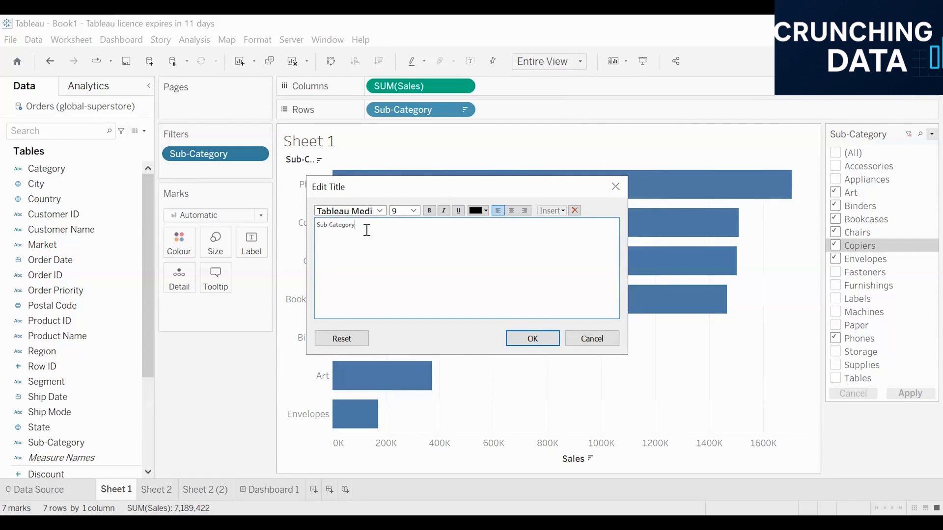
key("ctrl+a")
type("choose subcategory")
left_click(545, 337)
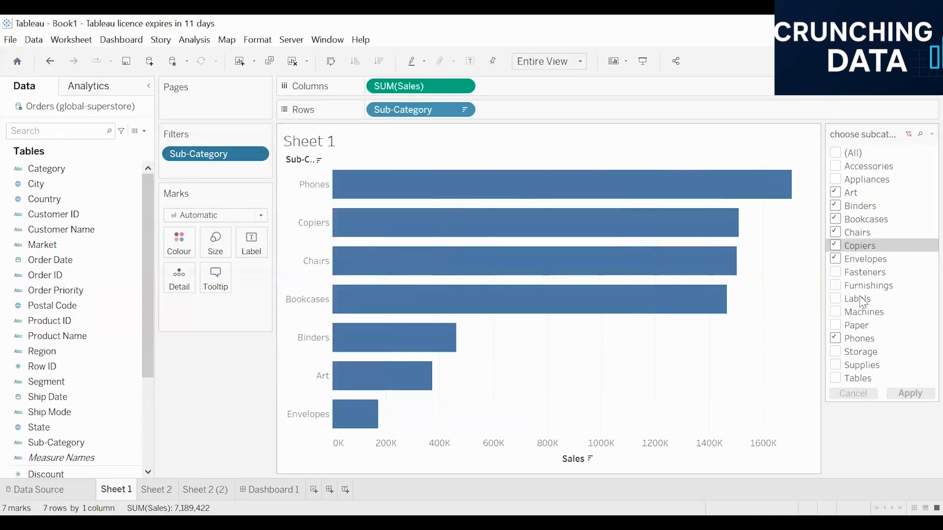
Switch the filter card to show only relevant values
left_click(932, 134)
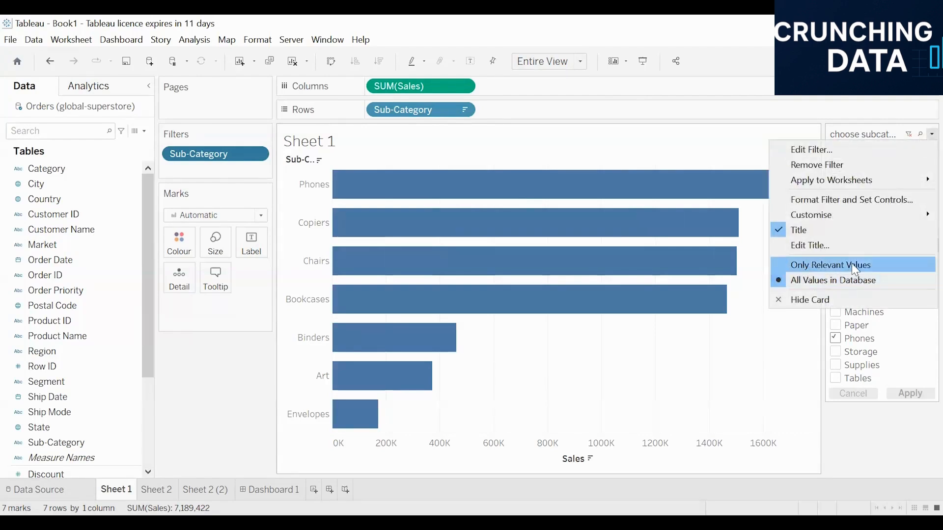